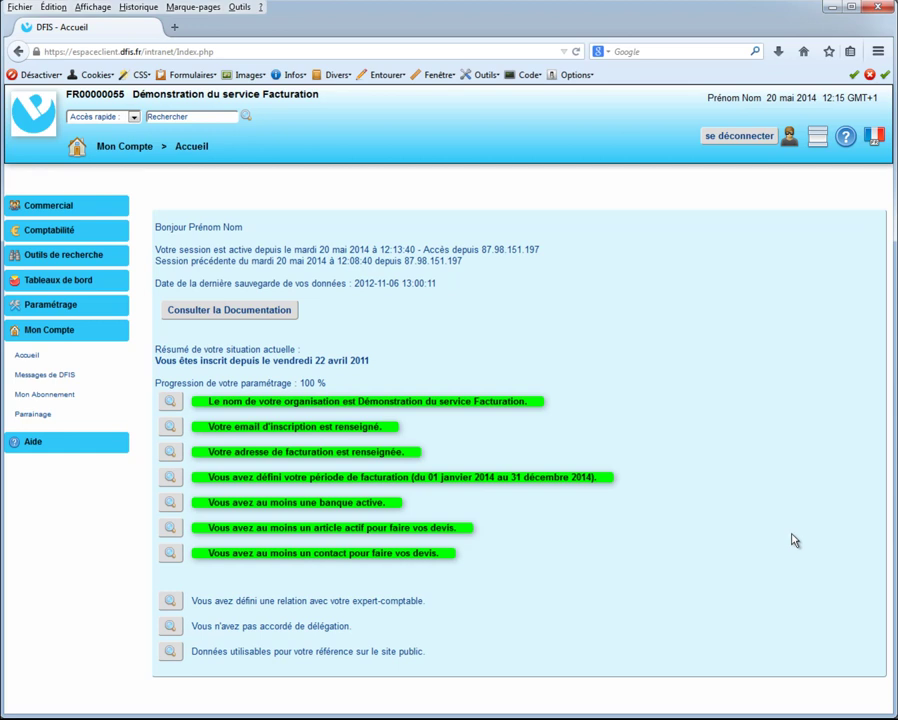
- Open the Gérer les encaissements page under Comptabilité, filtered for 2014
left_click(90, 231)
left_click(76, 259)
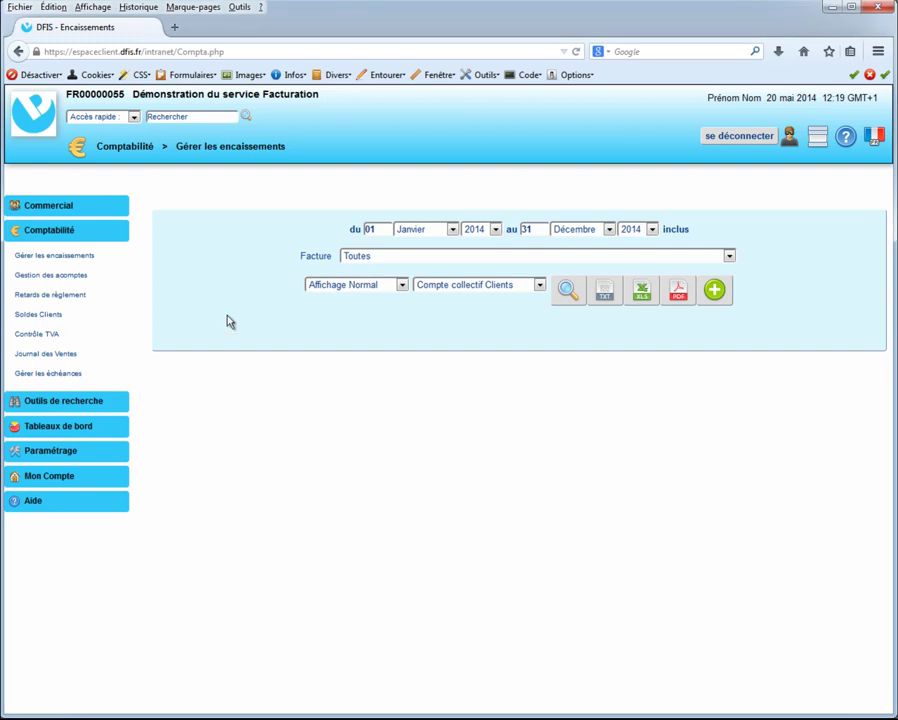
- Start a new Chèque payment at Crédit Agricole linked to invoice F2011-0100
left_click(714, 291)
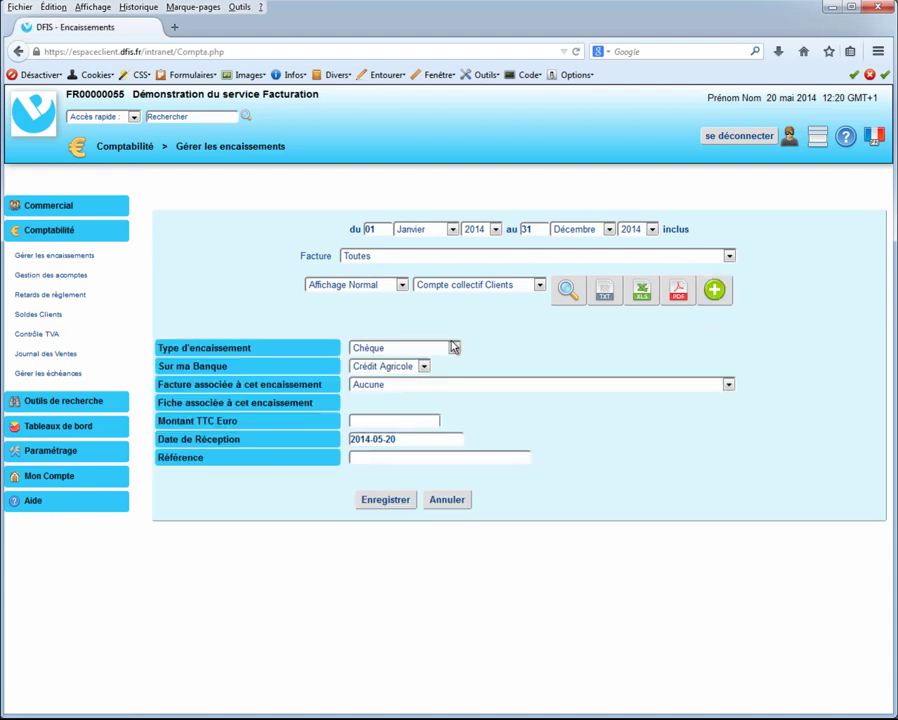
left_click(427, 349)
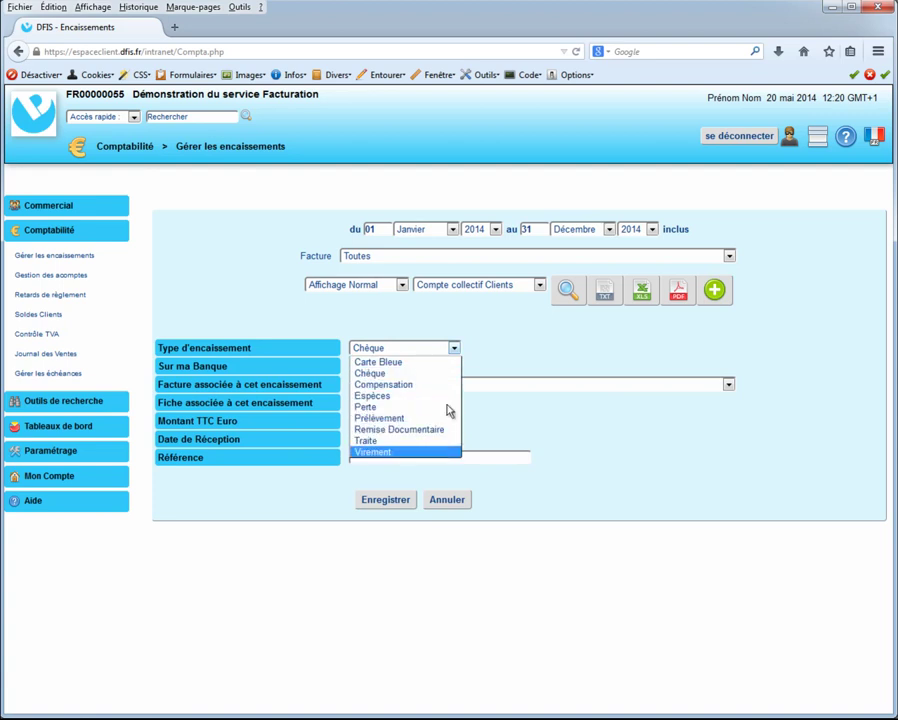
left_click(492, 358)
left_click(421, 367)
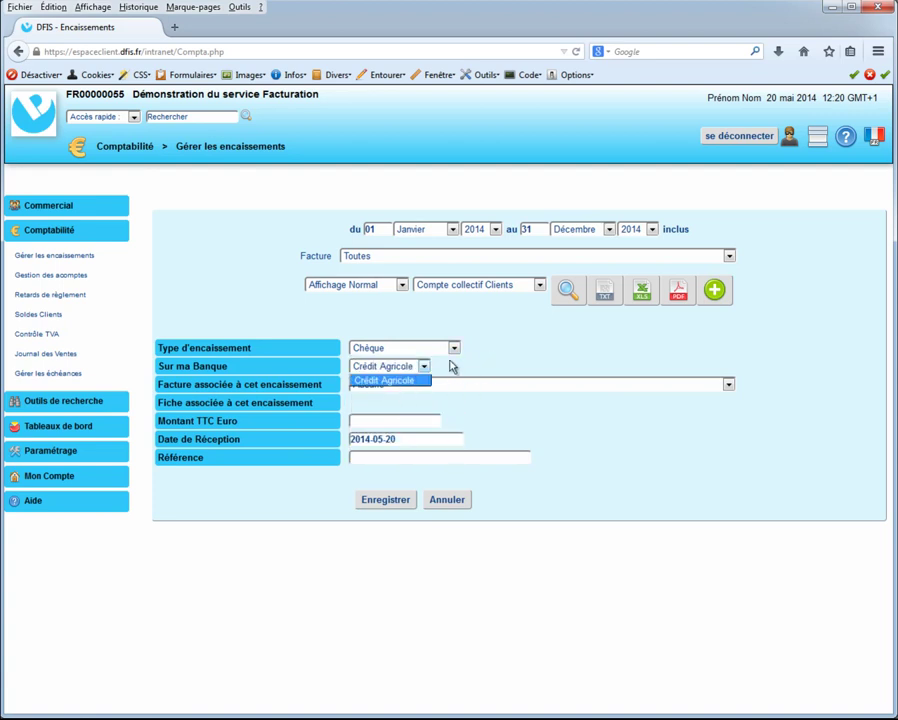
left_click(445, 385)
left_click(440, 386)
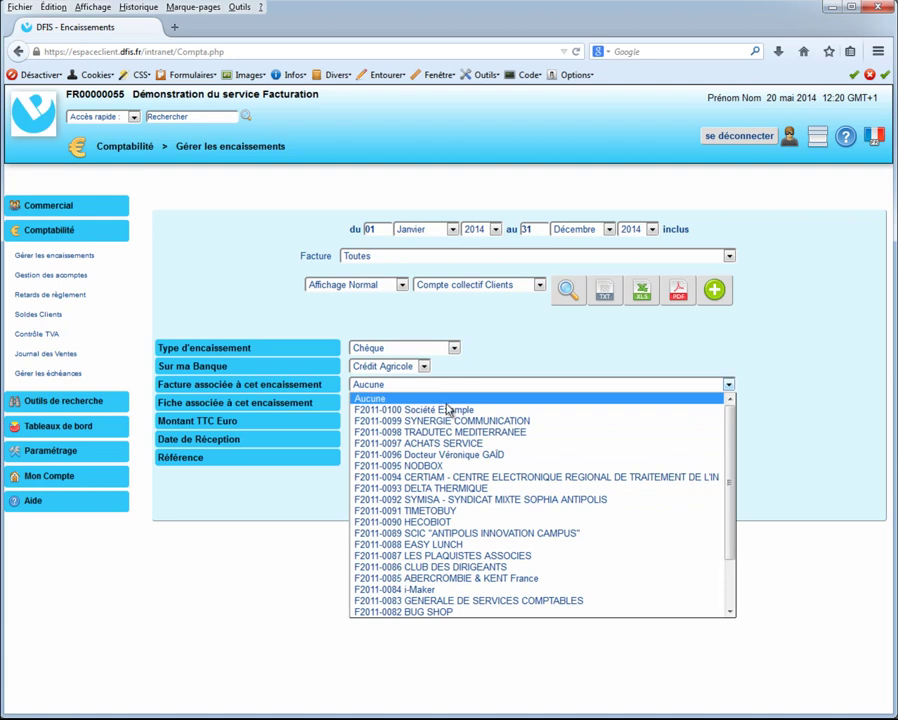
left_click(445, 410)
- Enter 200 as the amount, keep reception date 2014-05-20, save, and list the period's payments
left_click(393, 422)
type("200")
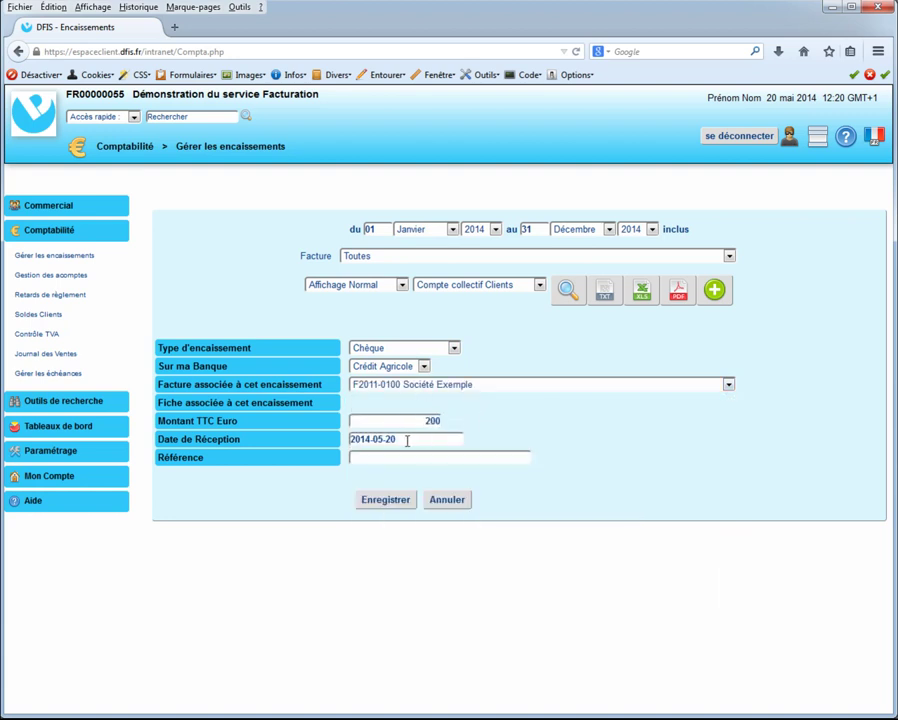
left_click(403, 440)
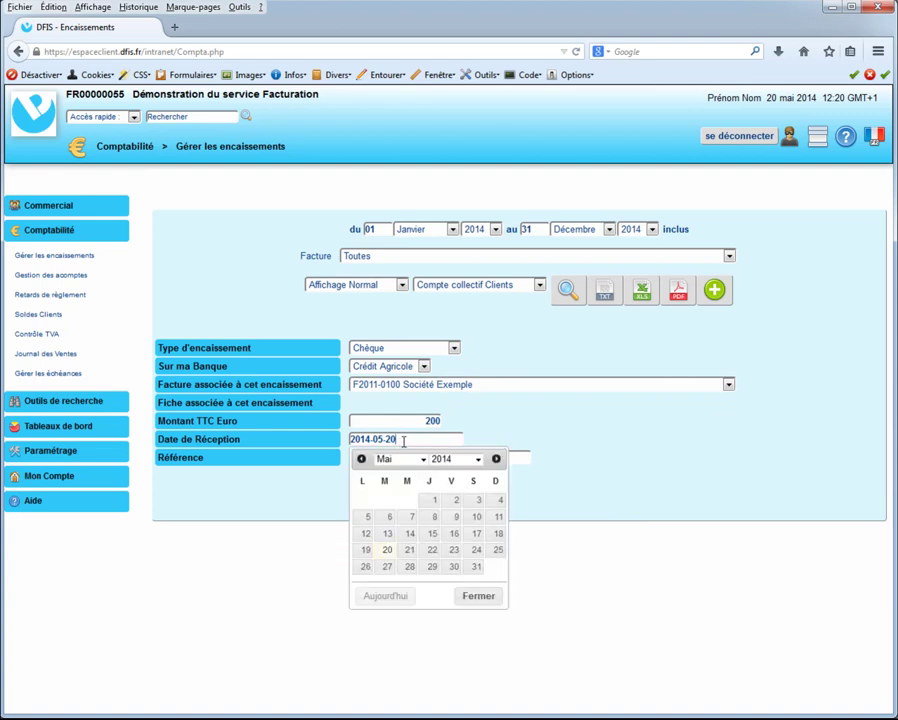
left_click(541, 439)
left_click(399, 503)
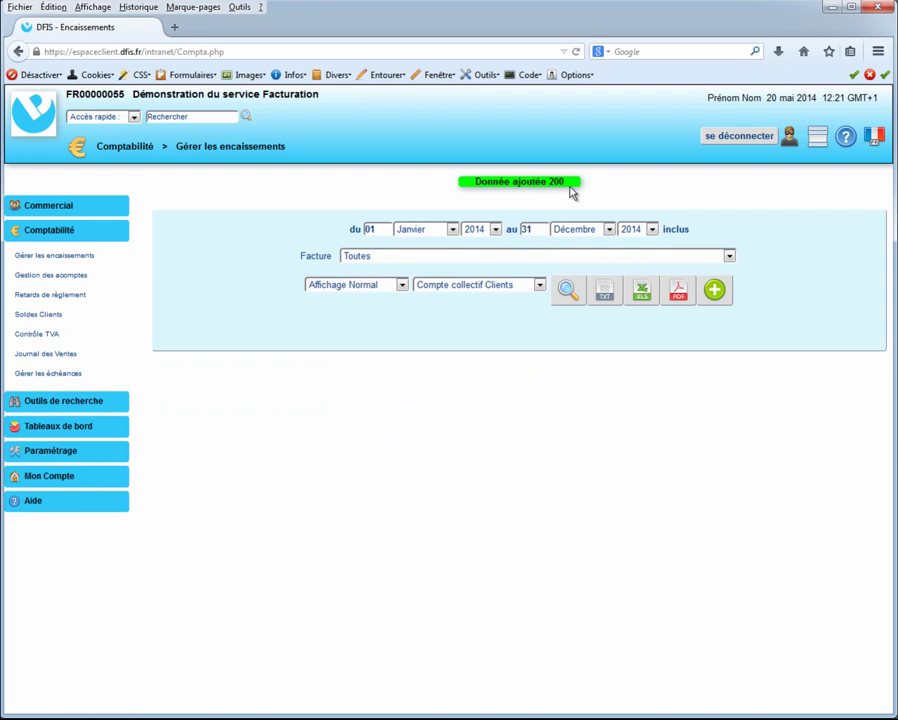
left_click(567, 290)
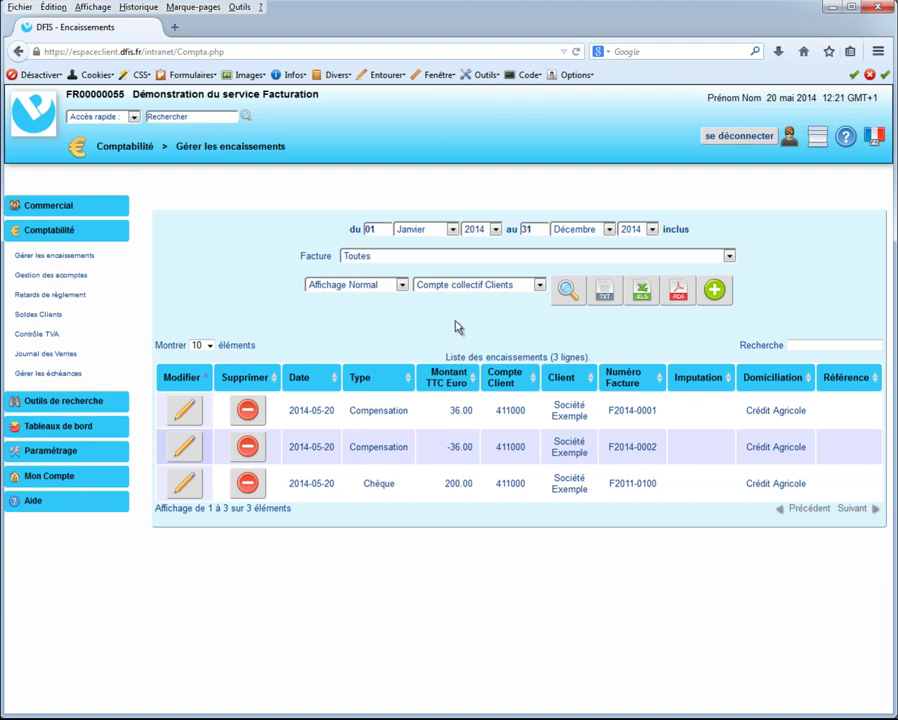
left_click(62, 207)
- Find the Société Exemple contact record and start a new payment from its Encaissements tab
left_click(68, 231)
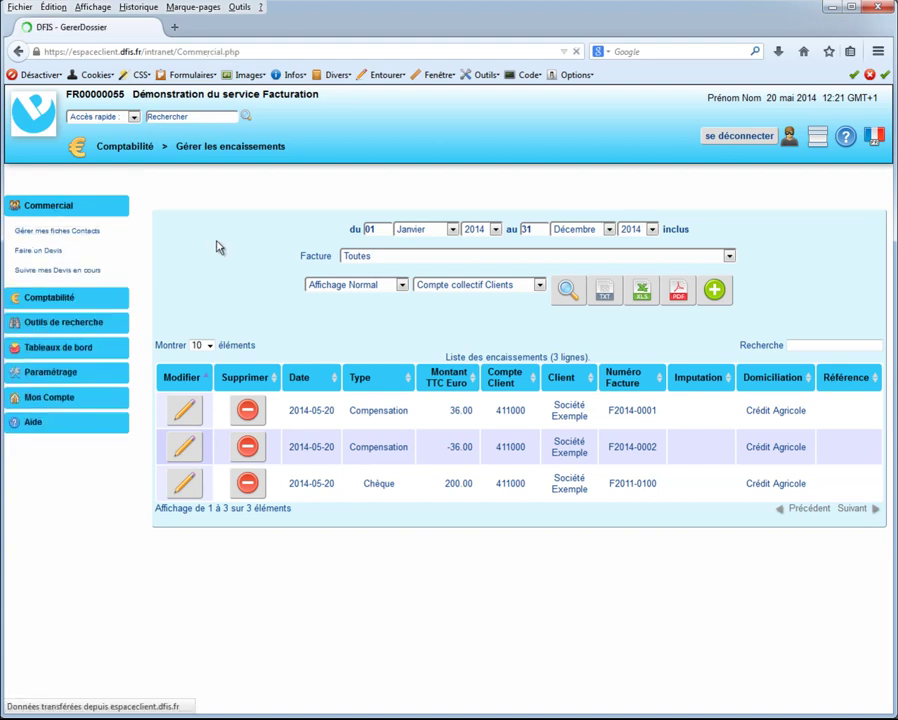
left_click(392, 252)
type("exemp")
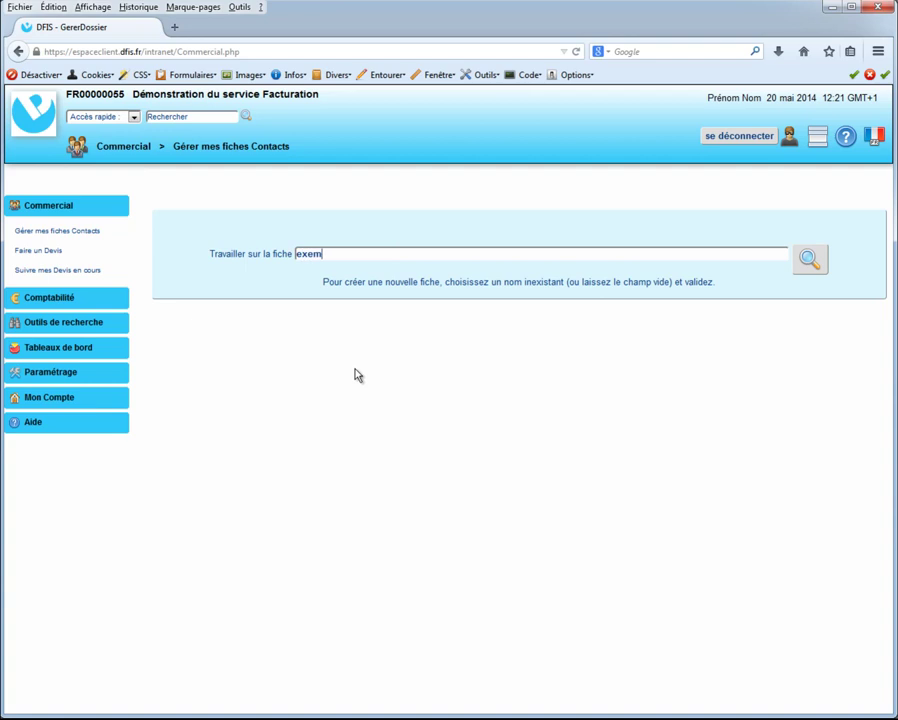
left_click(541, 270)
left_click(808, 261)
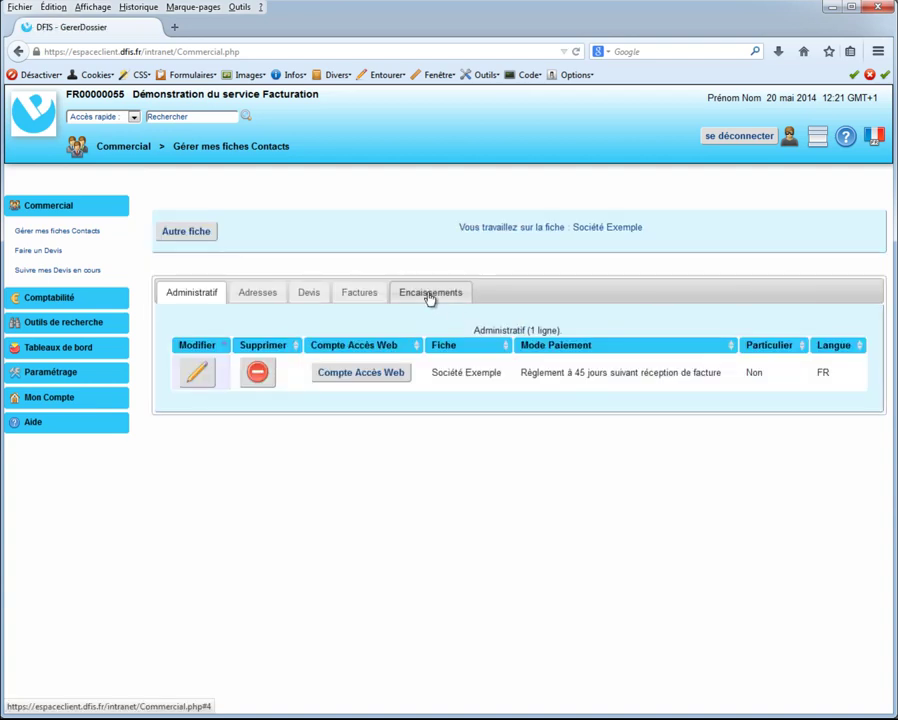
left_click(430, 292)
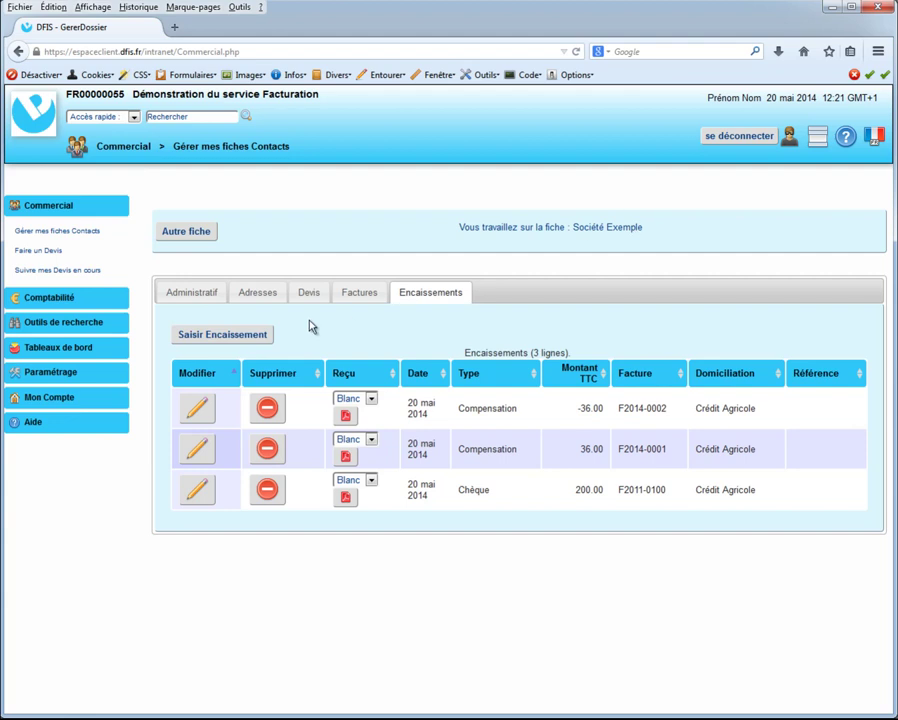
left_click(230, 338)
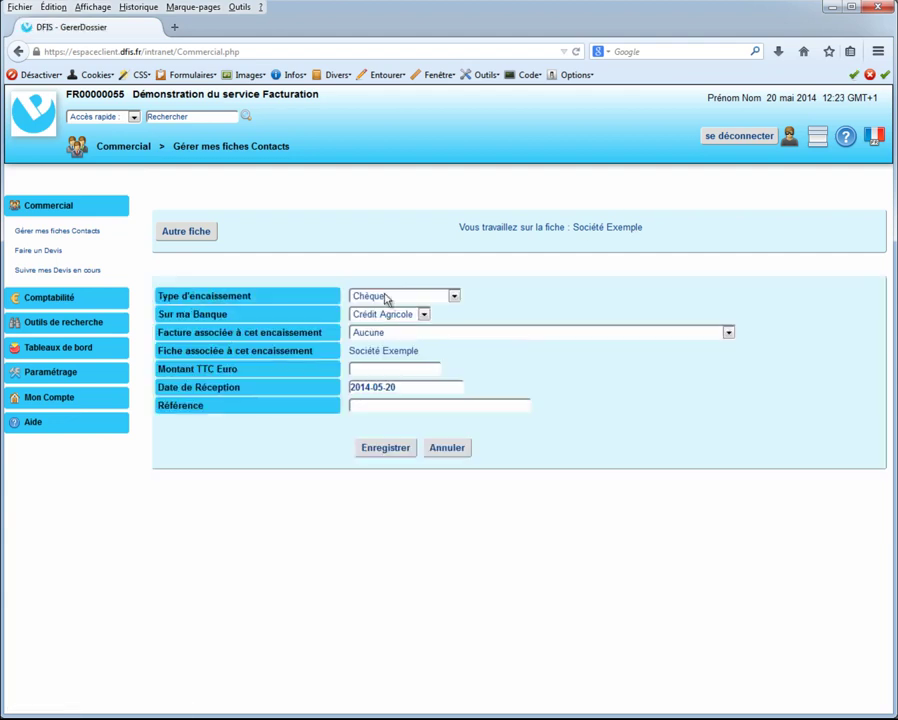
- Save a 150 cheque payment for Société Exemple with Facture left as Aucune
left_click(410, 368)
type("150")
left_click(410, 334)
left_click(410, 342)
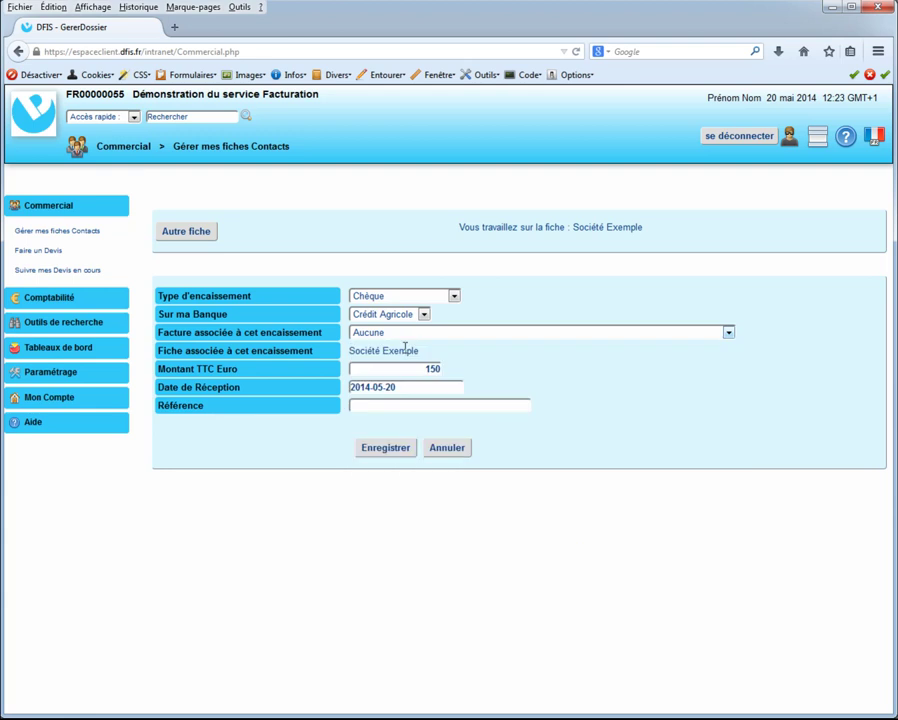
left_click(388, 449)
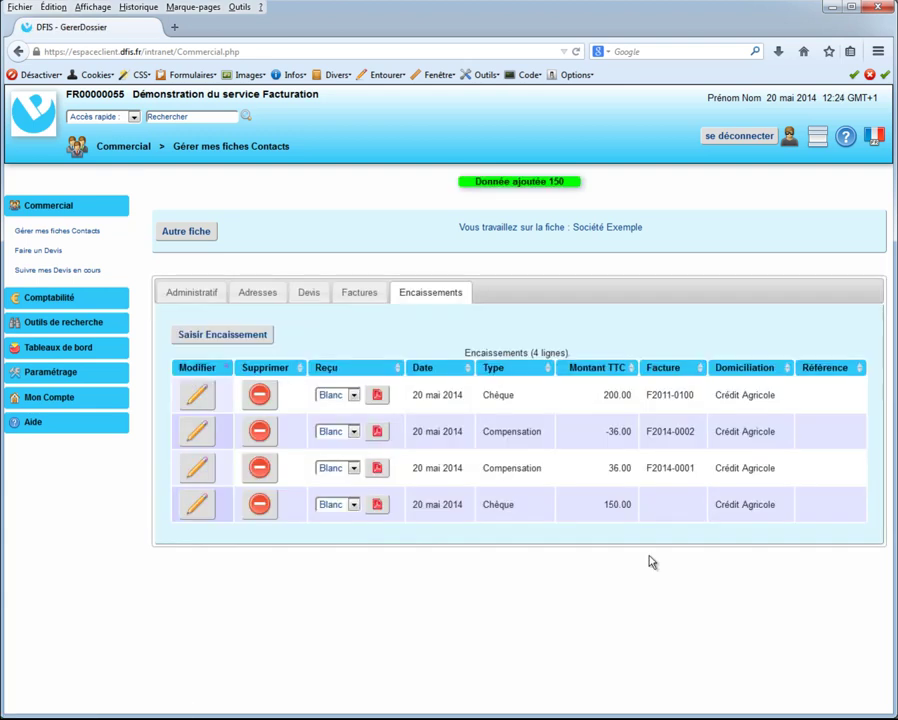
left_click(88, 300)
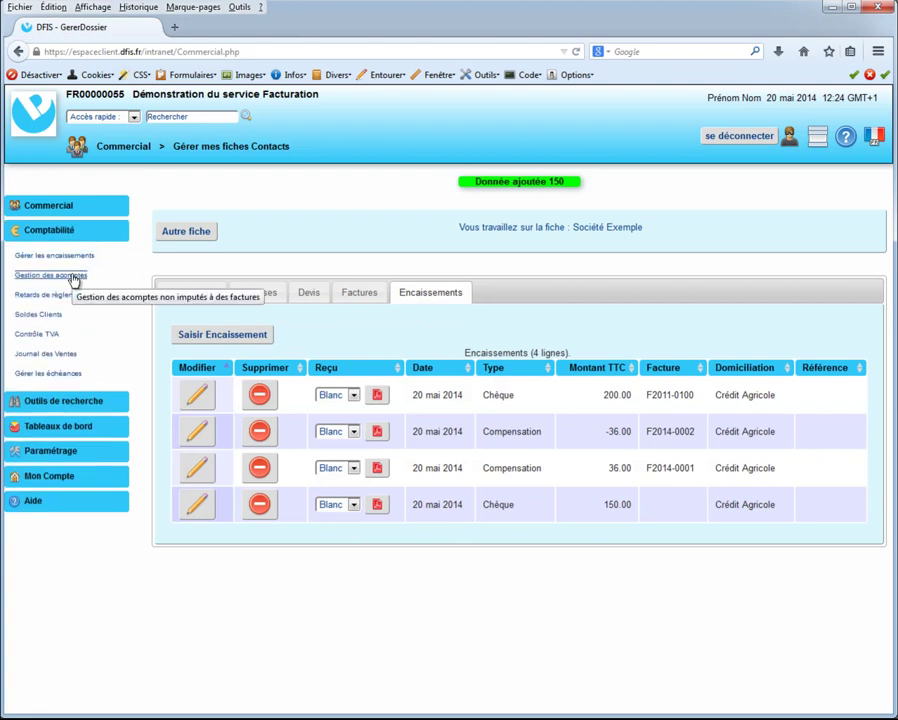
- List all clients' unallocated deposits in Gestion des acomptes, showing Société Exemple's 150.00 cheque
left_click(67, 278)
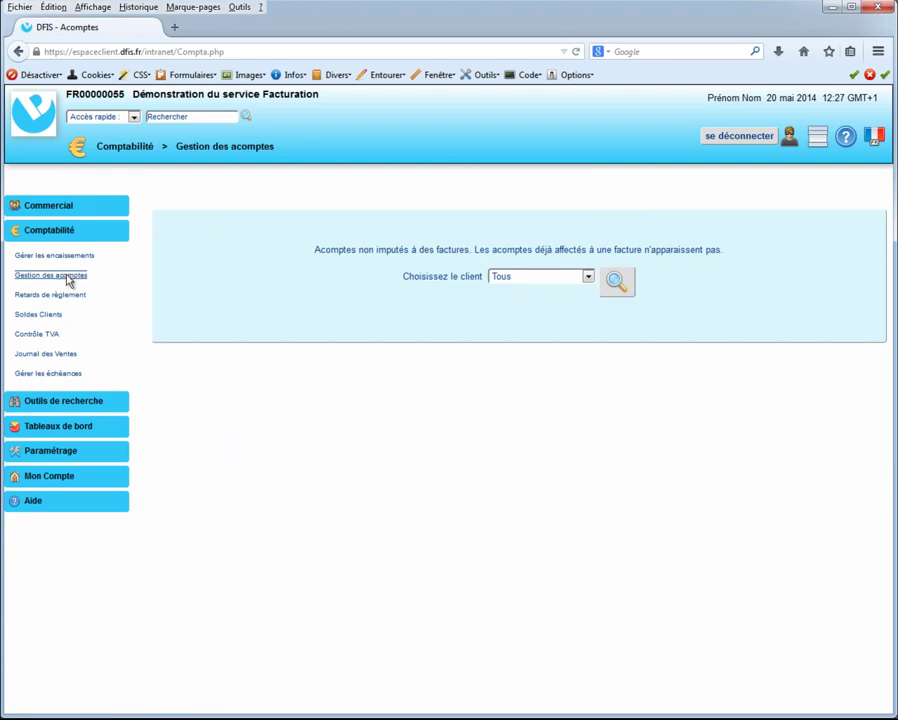
left_click(630, 290)
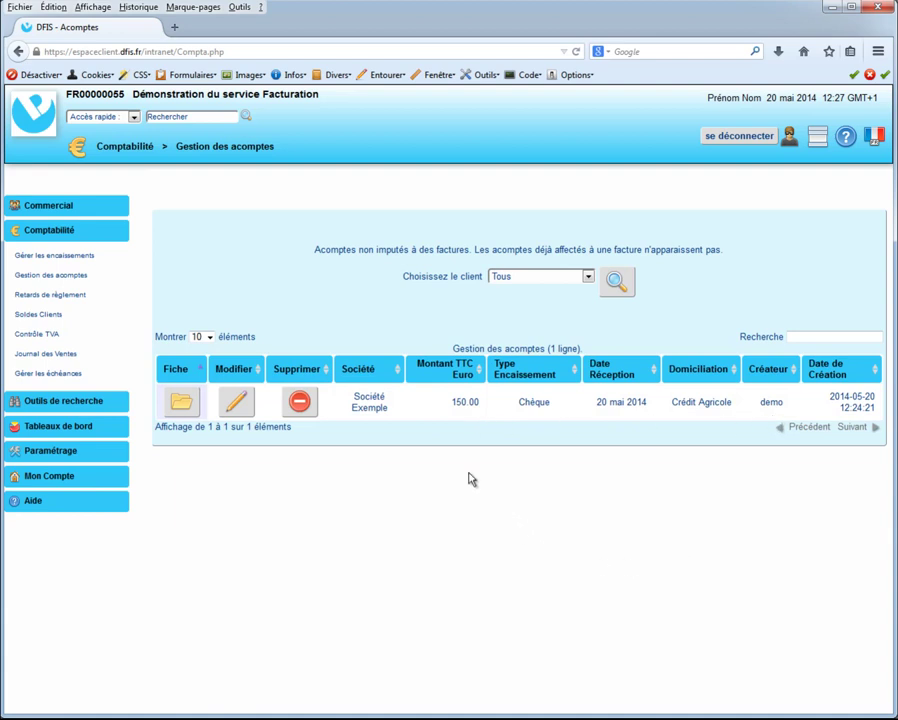
left_click(67, 261)
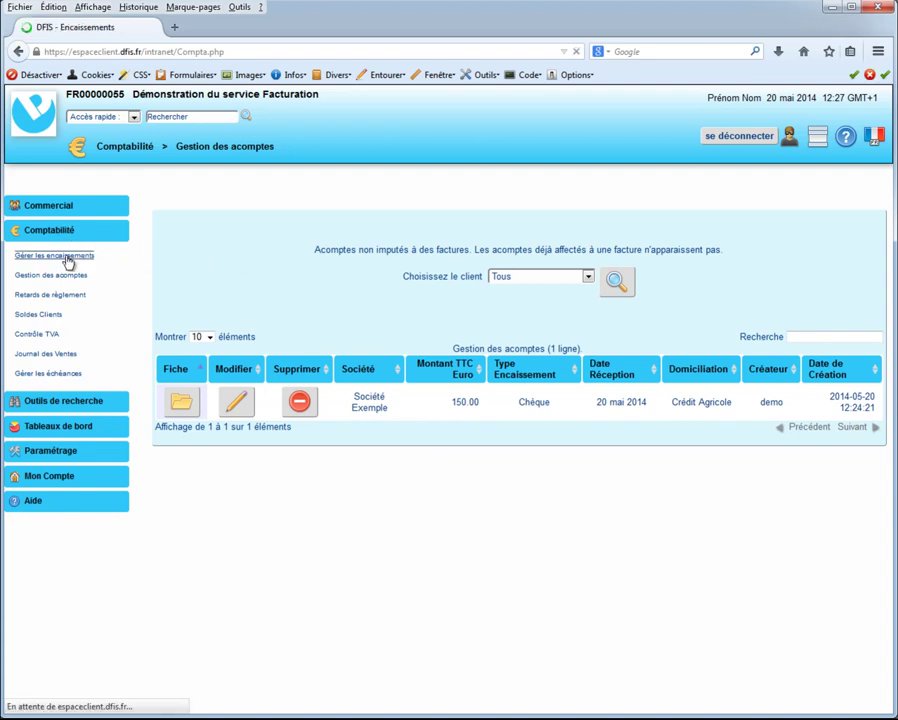
- Delete the 200.00 cheque payment for F2011-0100 and refresh the payments list
left_click(568, 291)
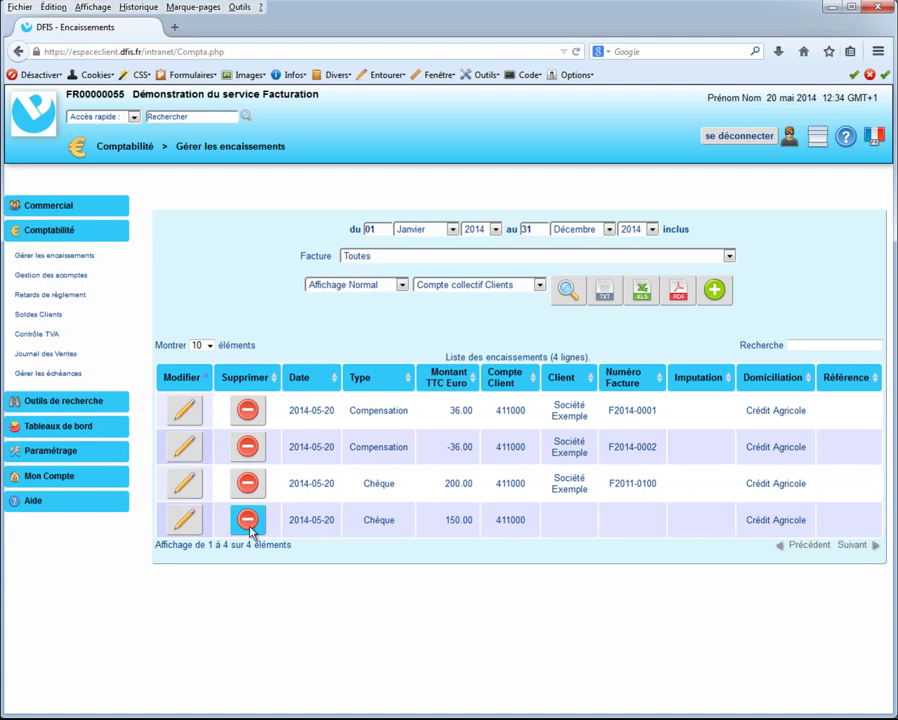
left_click(247, 483)
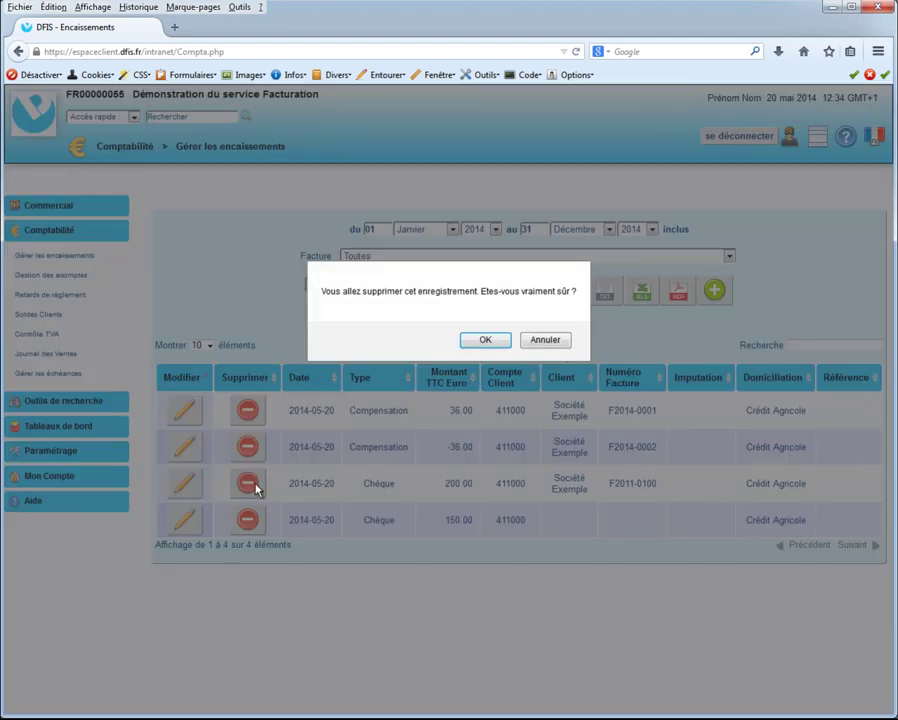
left_click(486, 342)
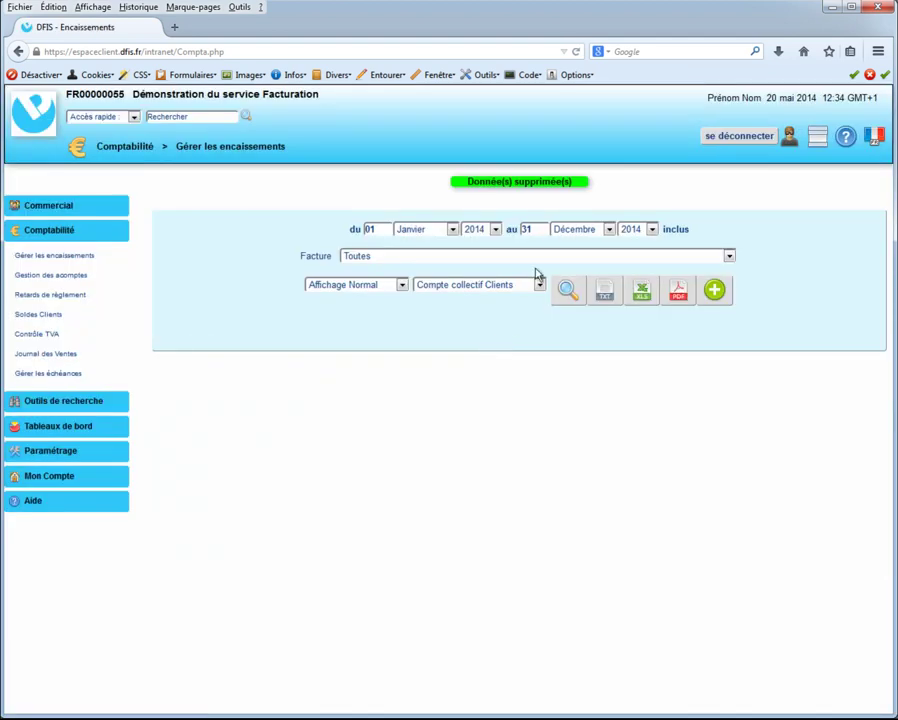
left_click(567, 292)
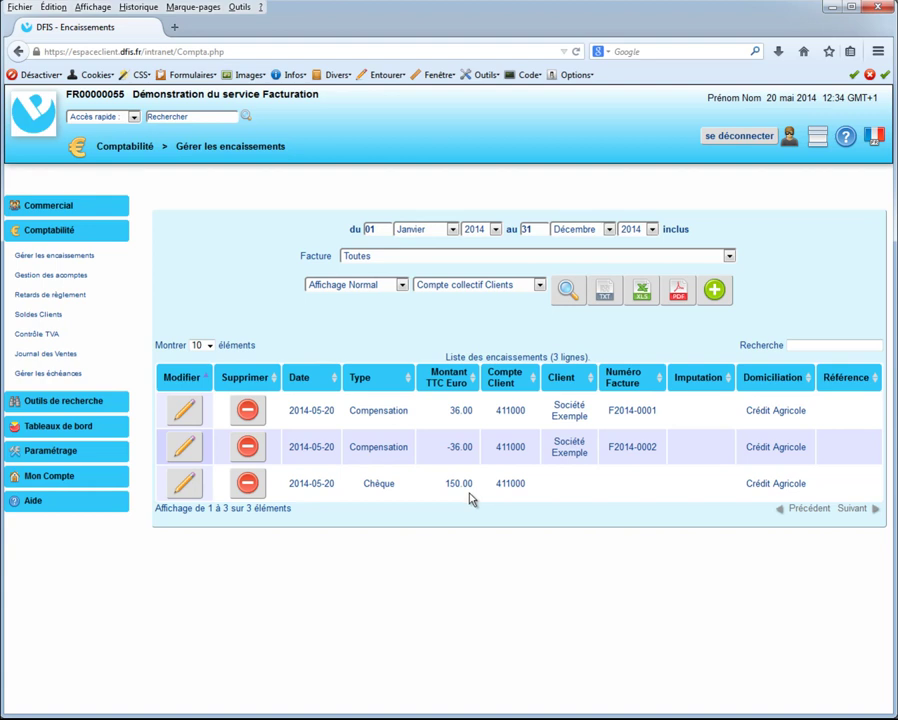
left_click(362, 285)
- Reload the payments in the Affichage Quadratus layout as debit/credit lines
left_click(370, 299)
left_click(570, 292)
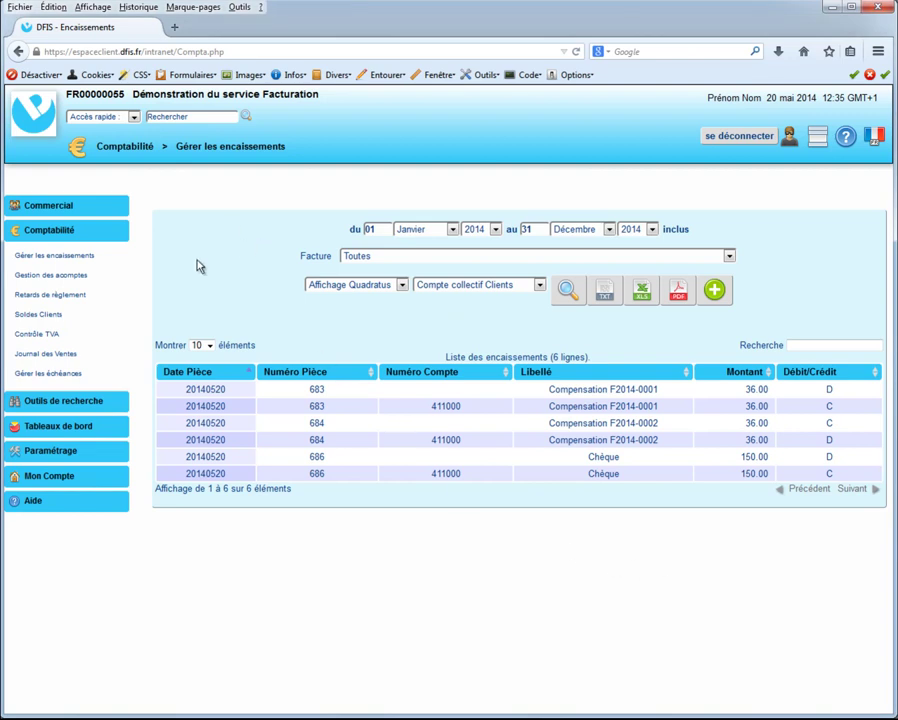
left_click(69, 376)
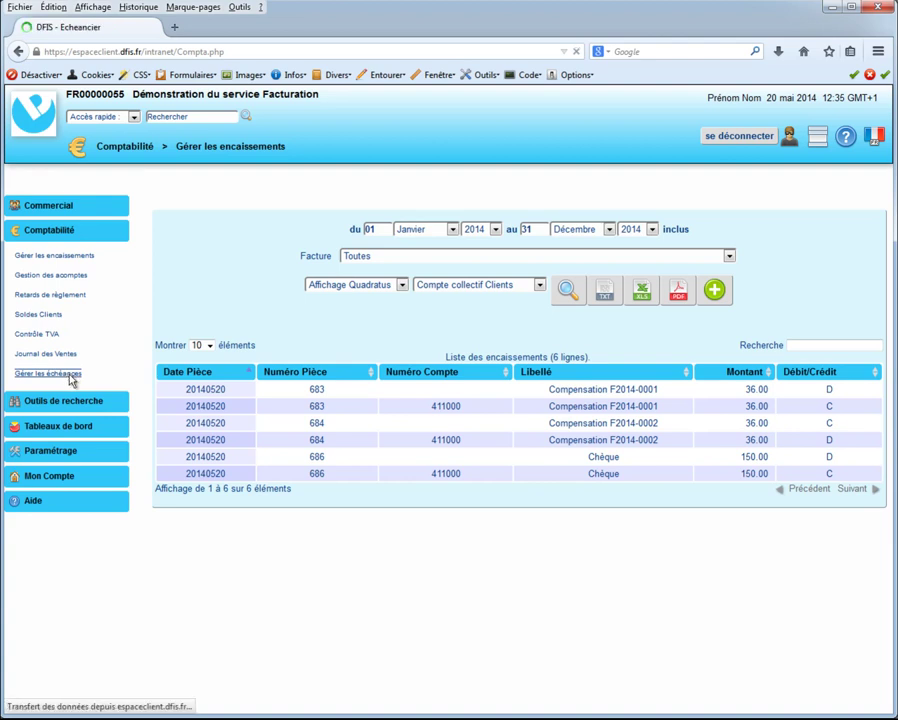
- List the due dates and edit invoice F2014-0001's 36,00 due date of 2014-07-04
left_click(681, 316)
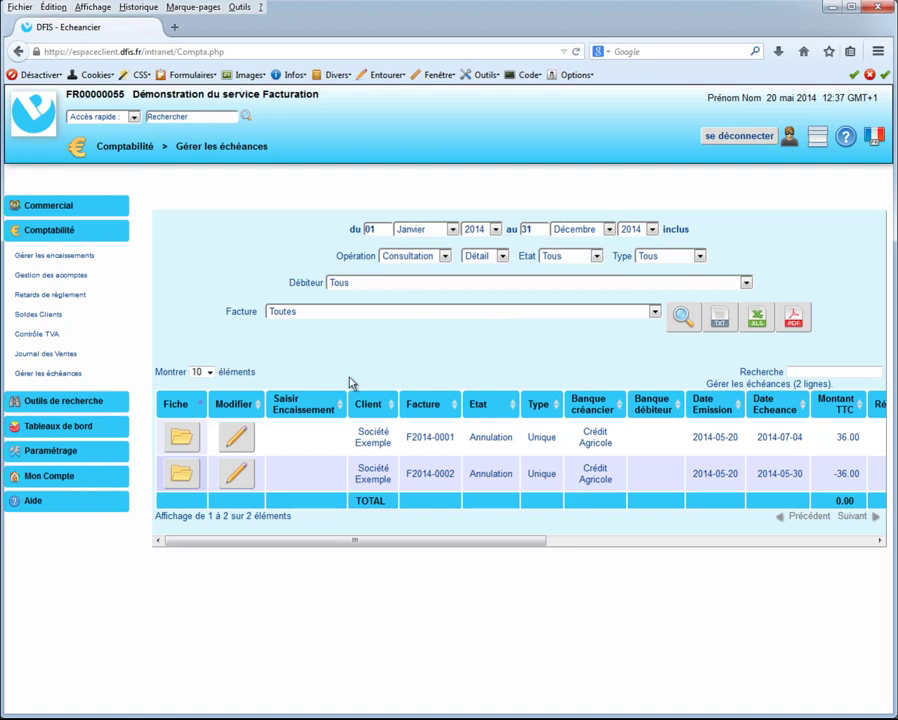
left_click(243, 438)
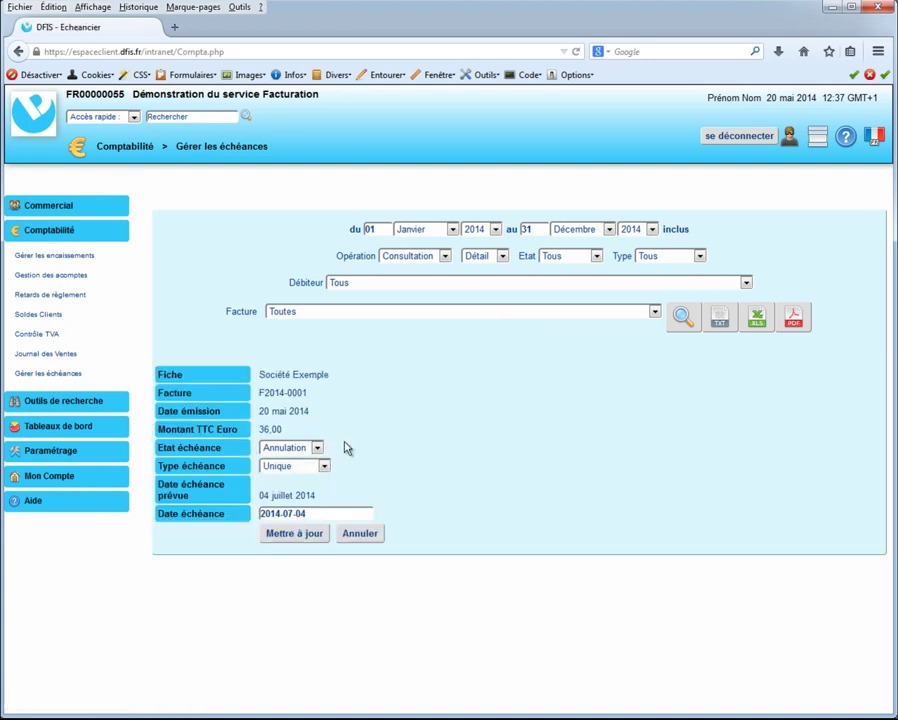
left_click(316, 448)
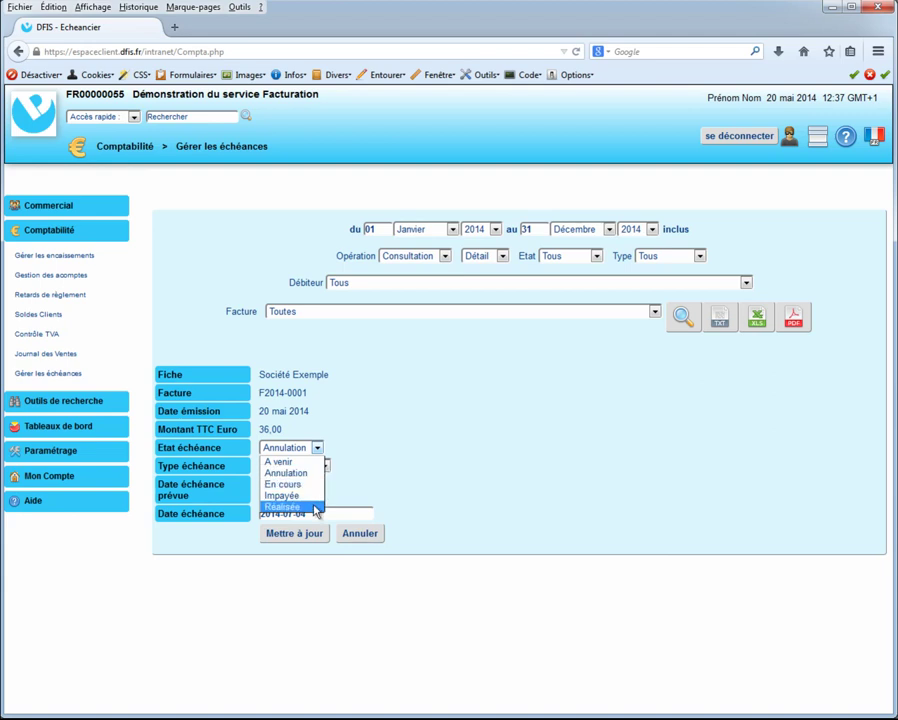
left_click(415, 475)
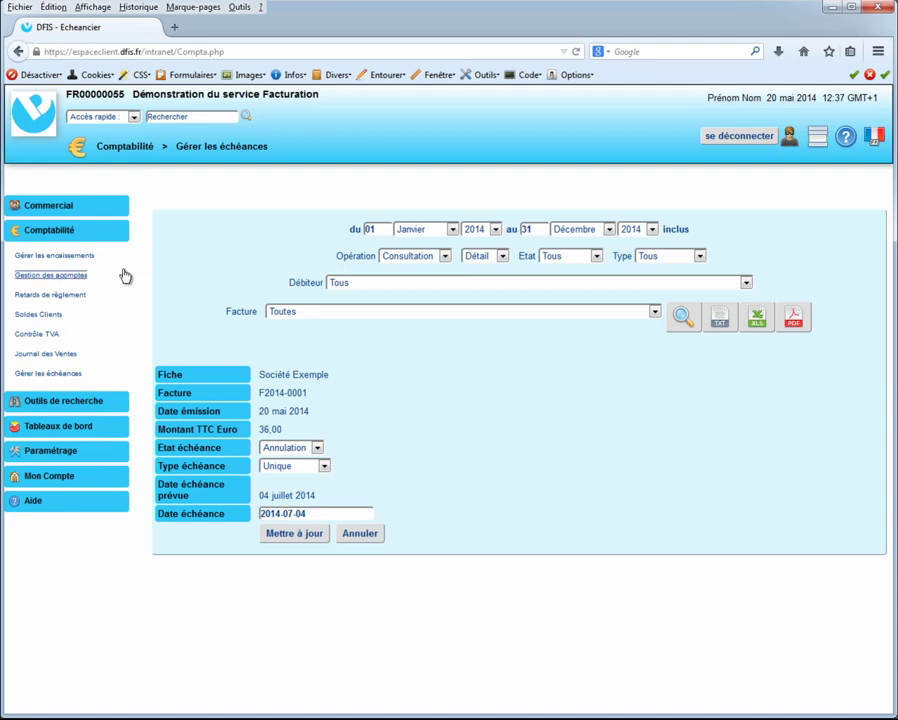
- Open Retards de règlement and preview the reminder letter for SGC's invoice F2011-0077
left_click(78, 296)
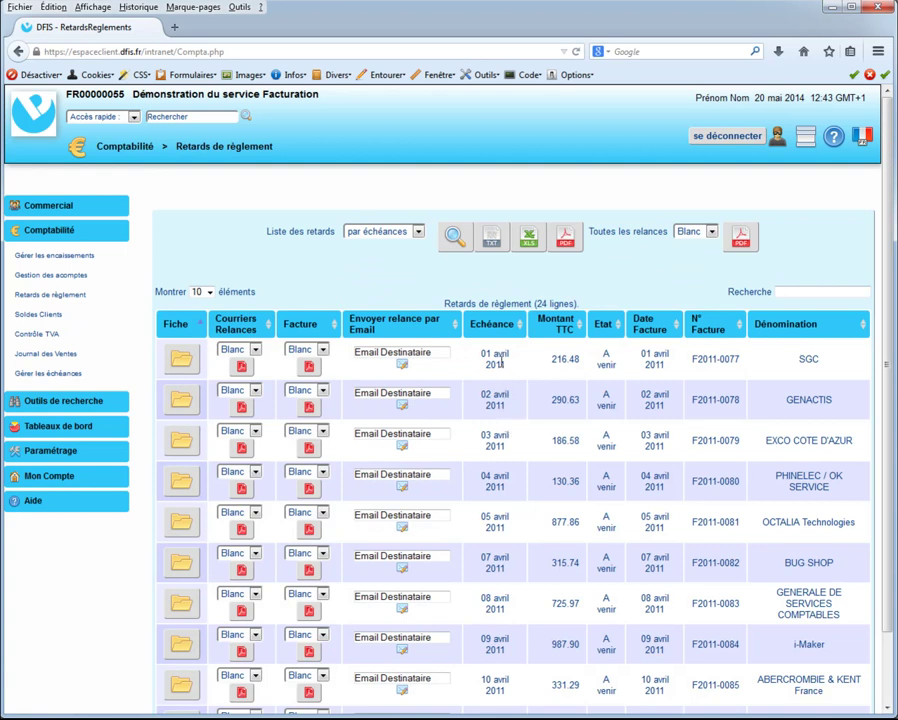
left_click(241, 367)
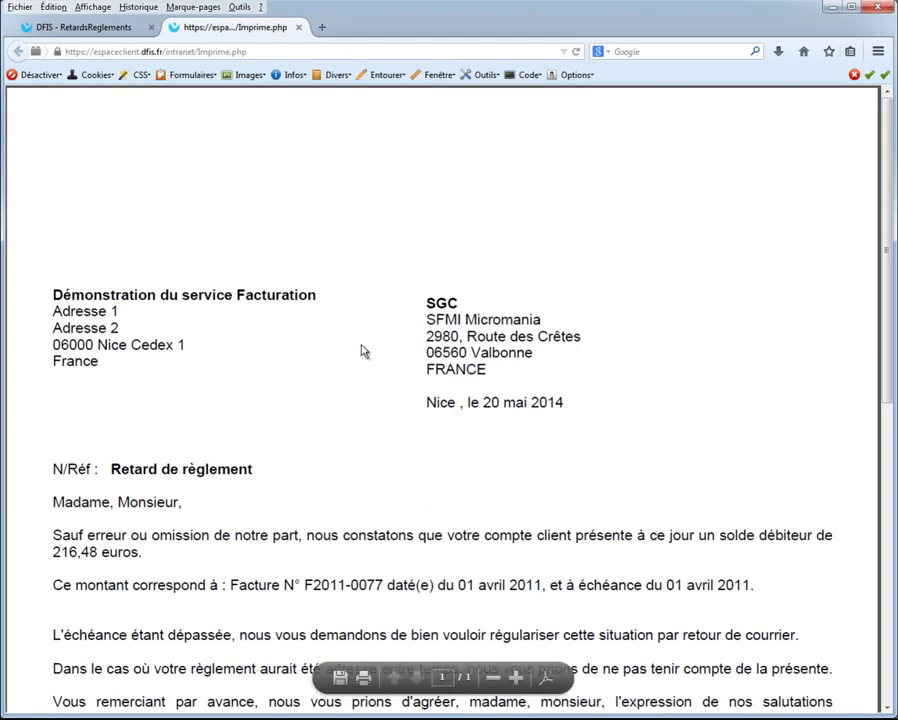
scroll(831, 334, "down", 2)
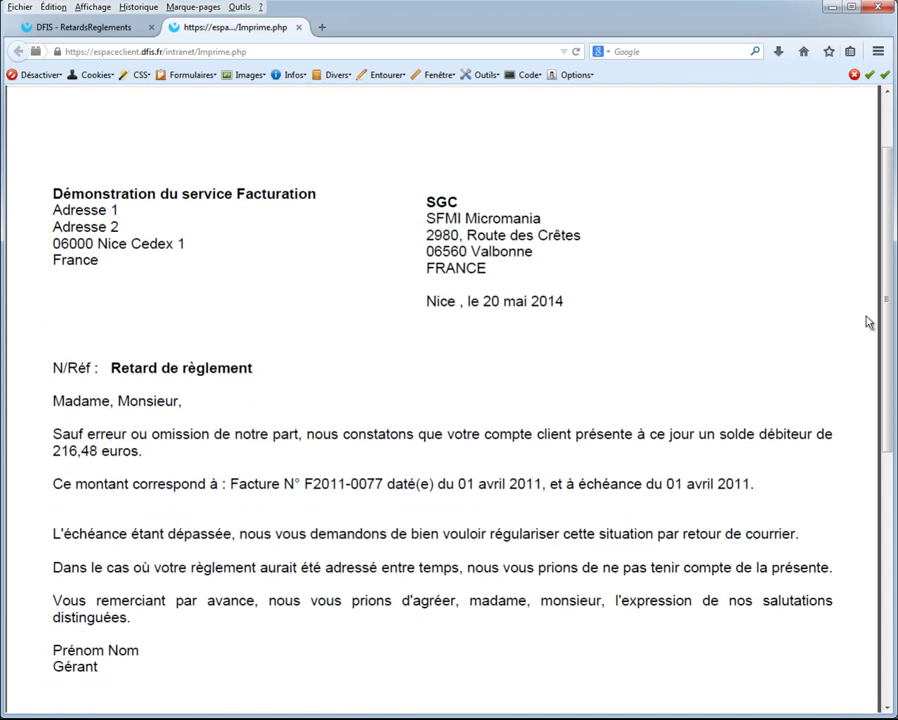
left_click_drag(886, 304, 887, 225)
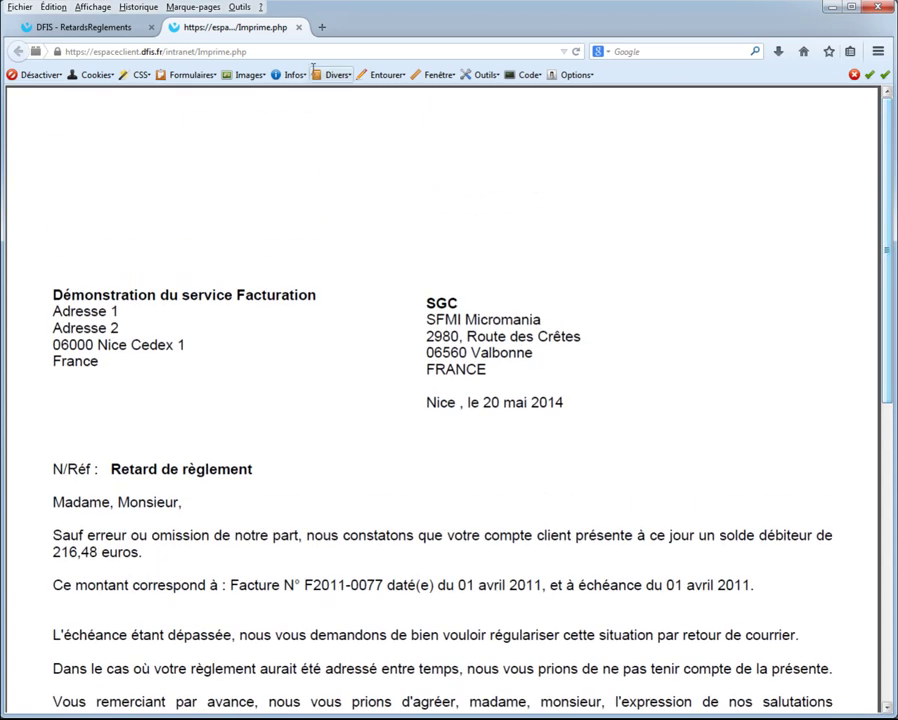
- Close the letter preview and enter a test recipient e-mail address for the first row
left_click(298, 27)
left_click(400, 352)
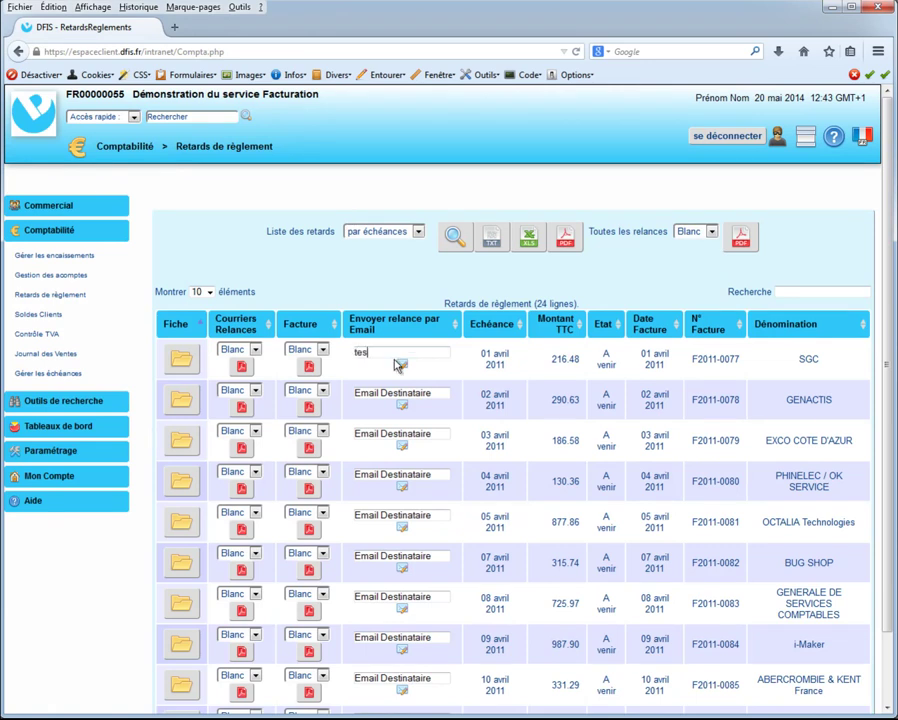
- Send the F2011-0077 reminder e-mail with its PDF letter attached
left_click(402, 366)
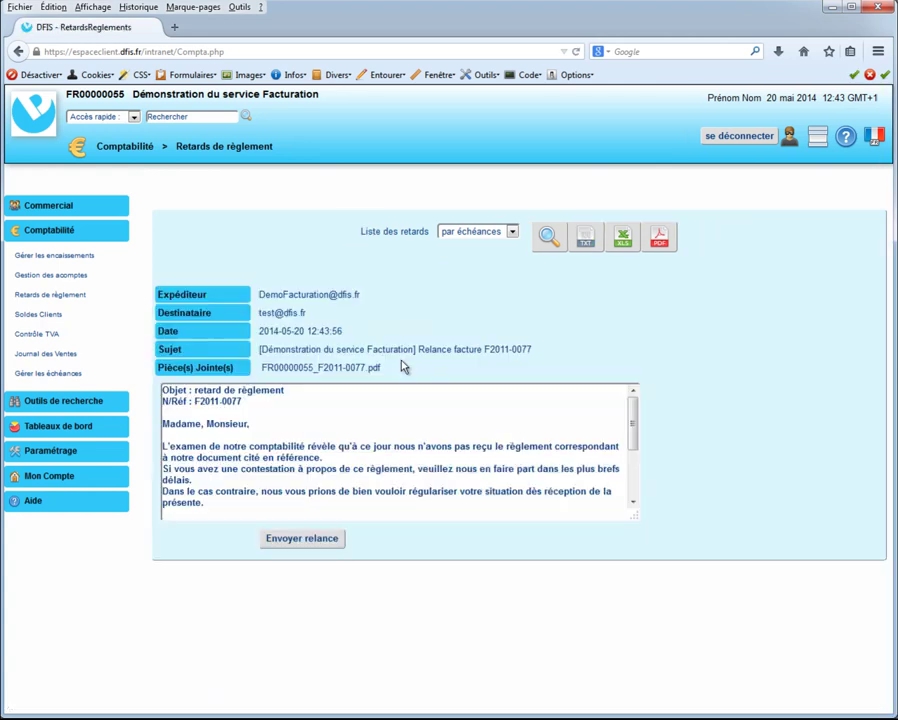
left_click_drag(632, 513, 720, 634)
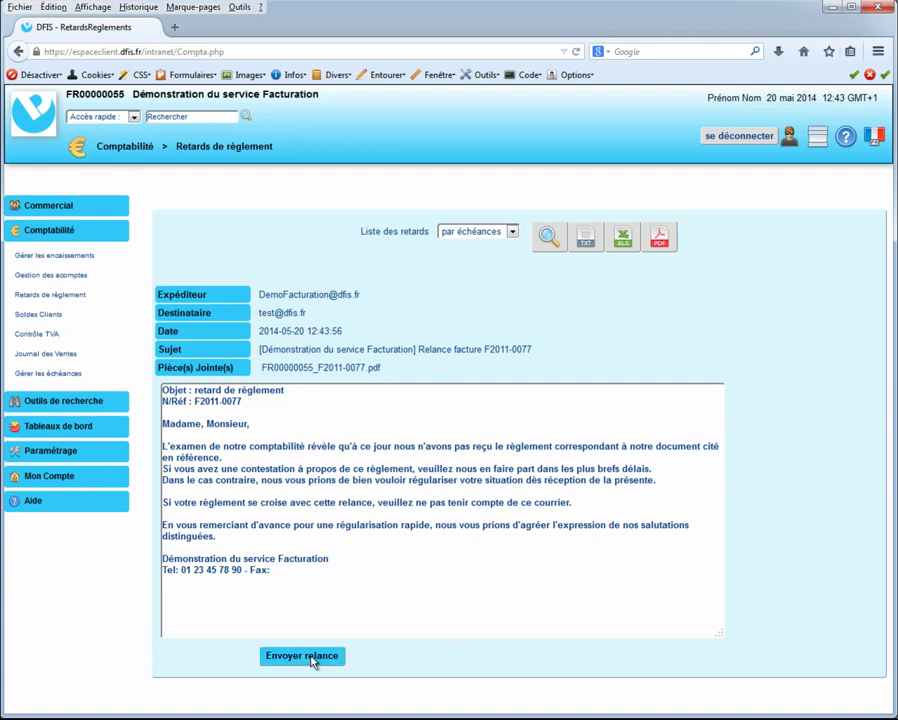
left_click(556, 240)
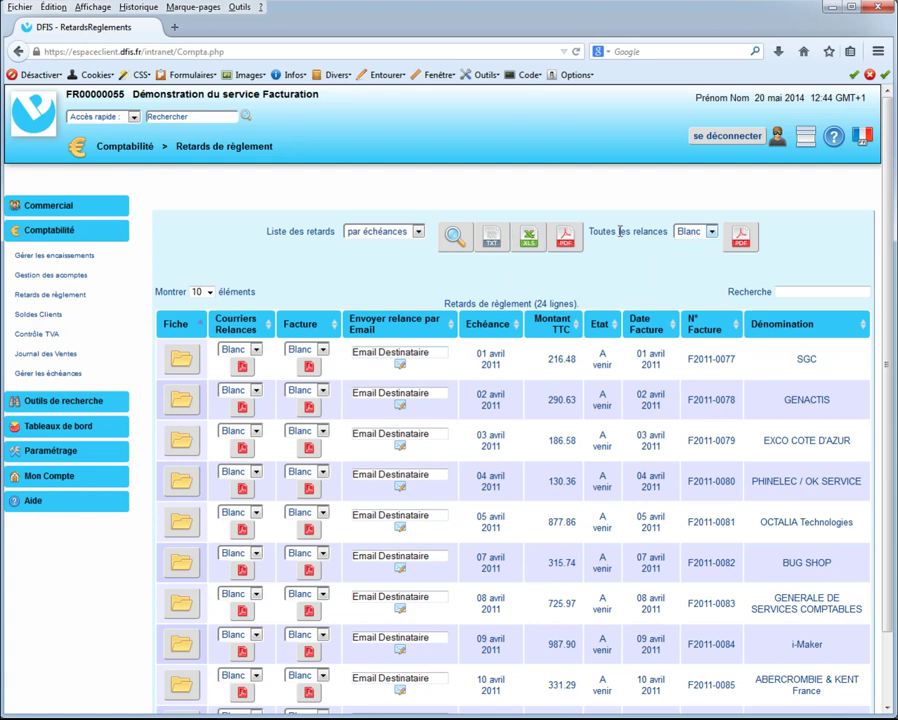
left_click(738, 237)
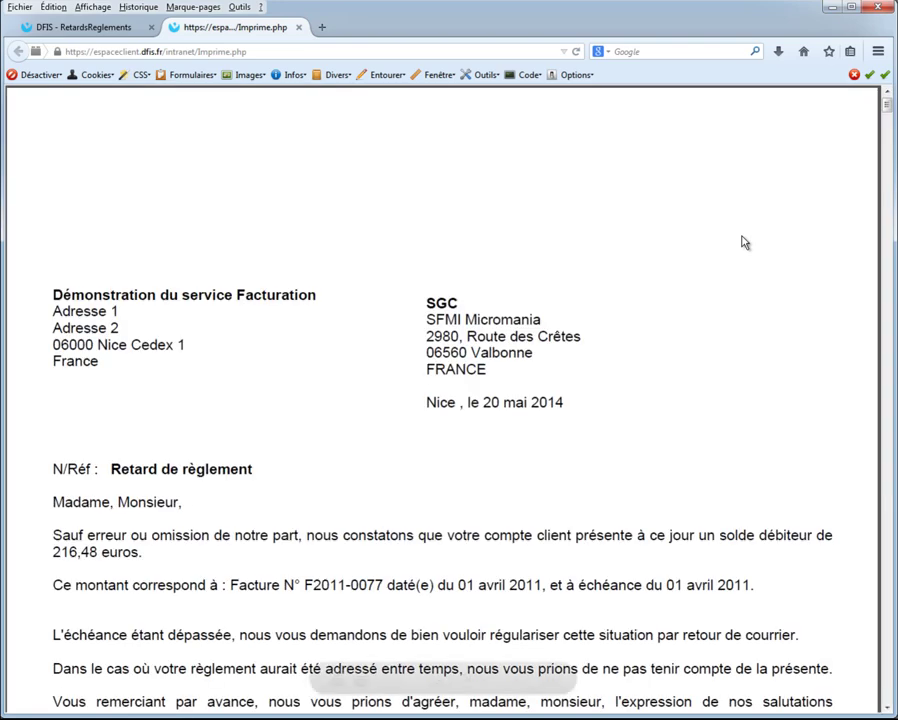
left_click_drag(886, 104, 879, 225)
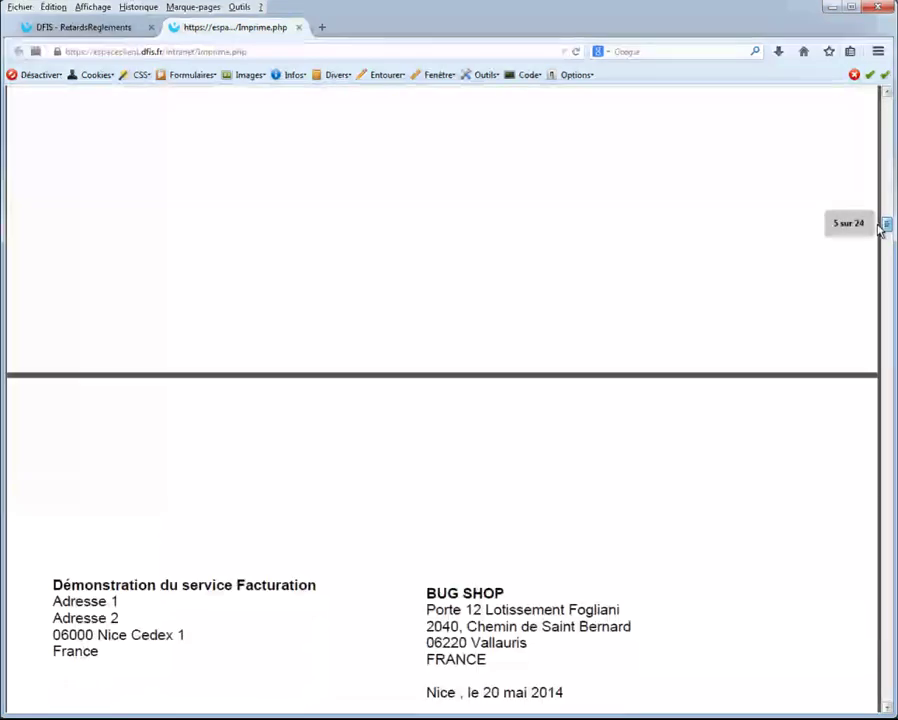
left_click(298, 27)
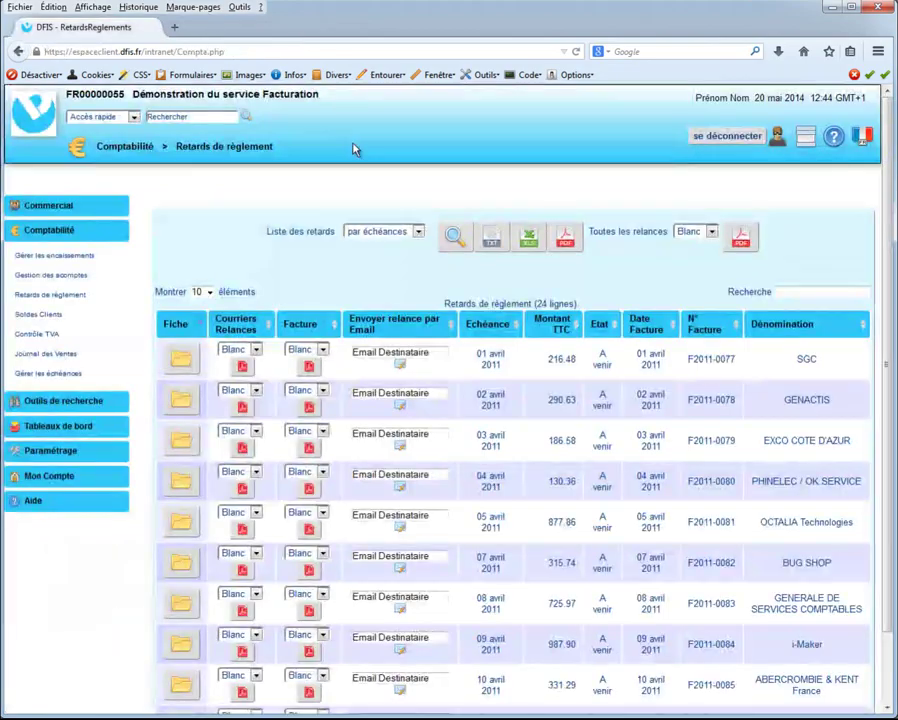